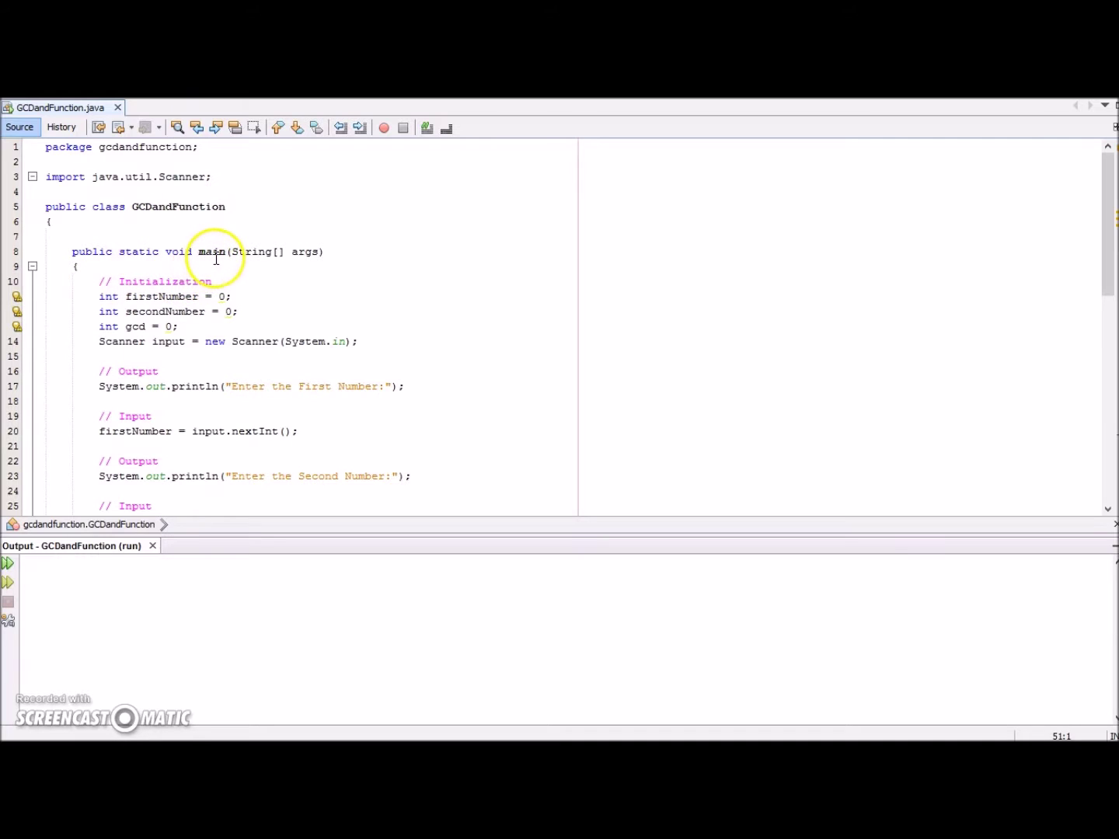
pyautogui.scroll(-1, 210, 260)
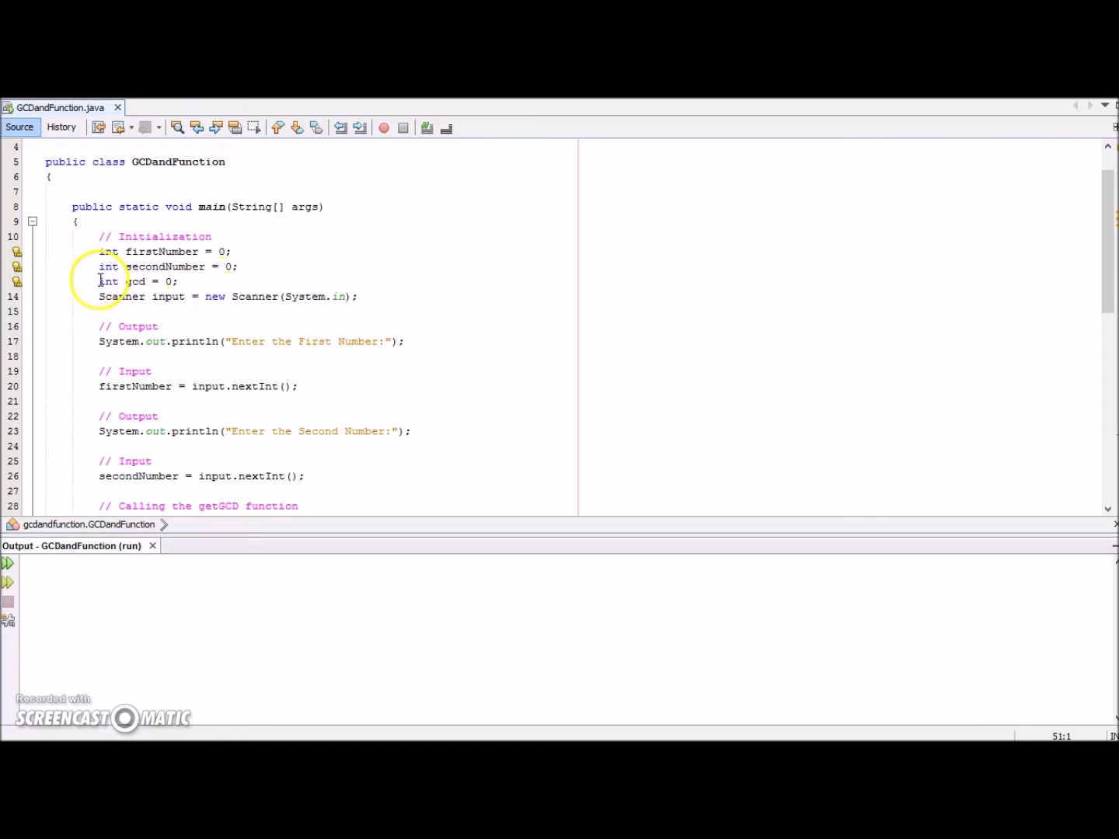
pyautogui.scroll(-1, 100, 281)
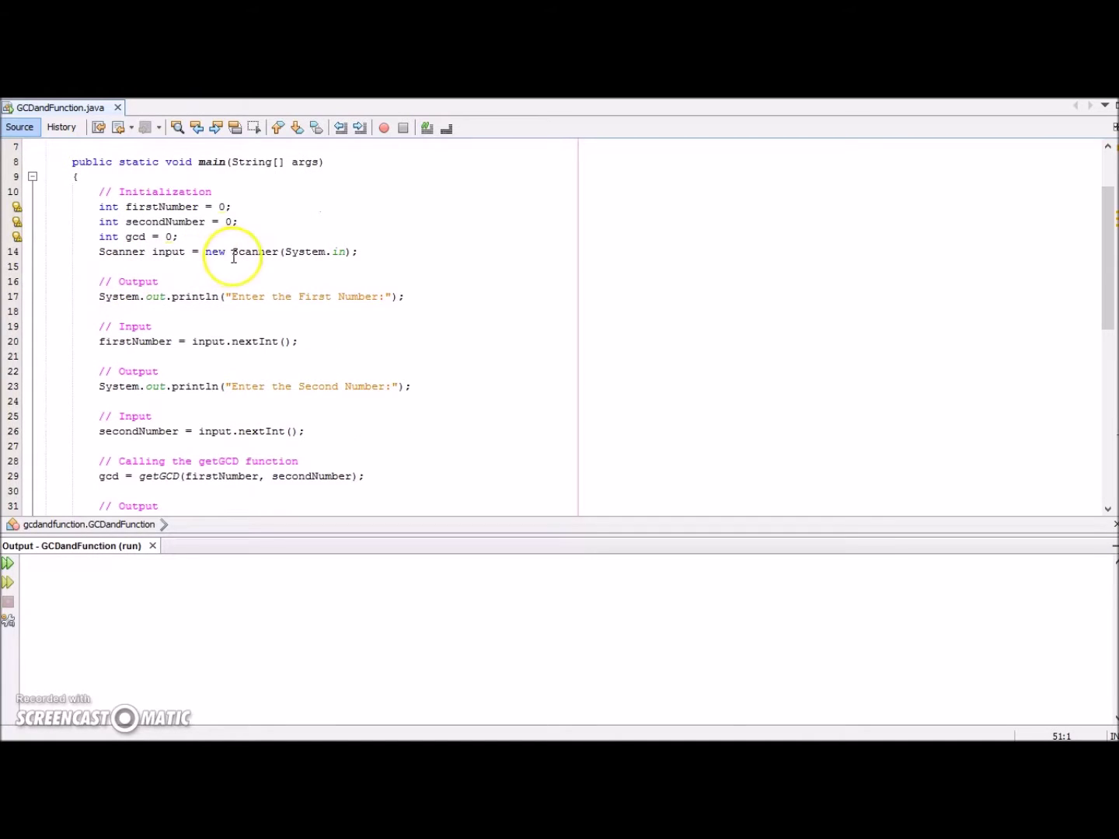
pyautogui.scroll(-1, 70, 322)
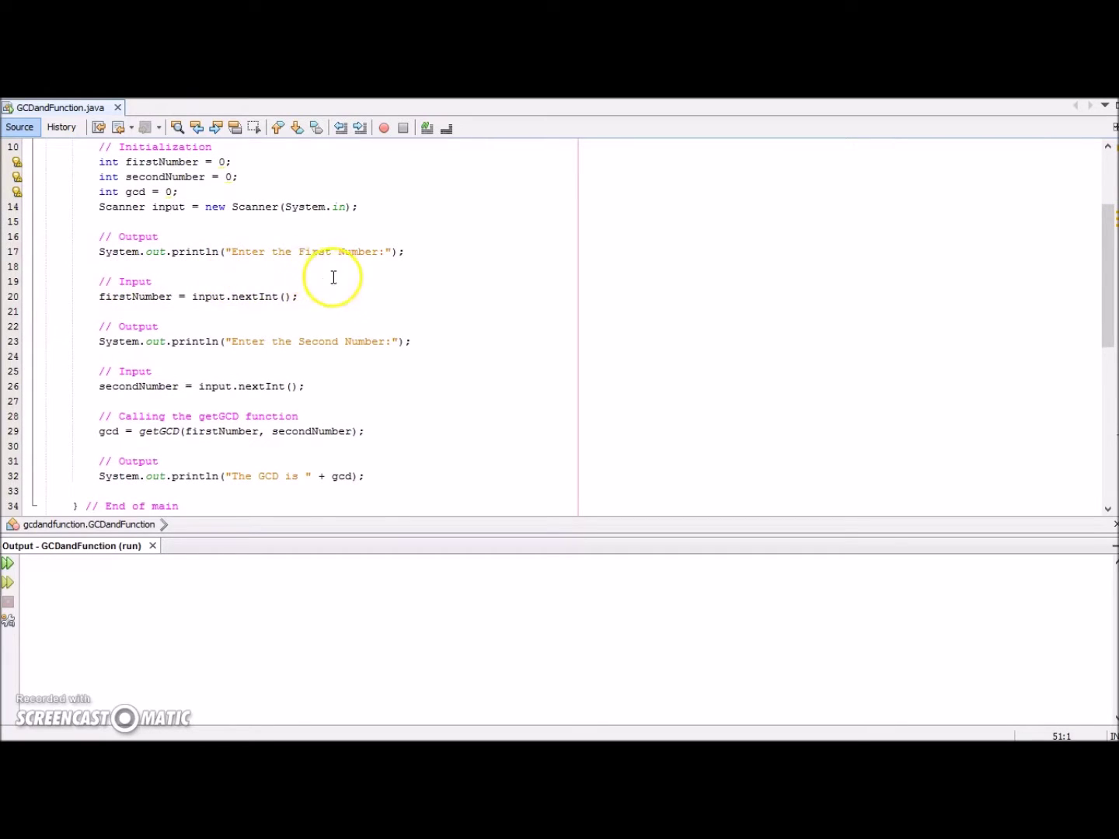
pyautogui.scroll(-1, 337, 280)
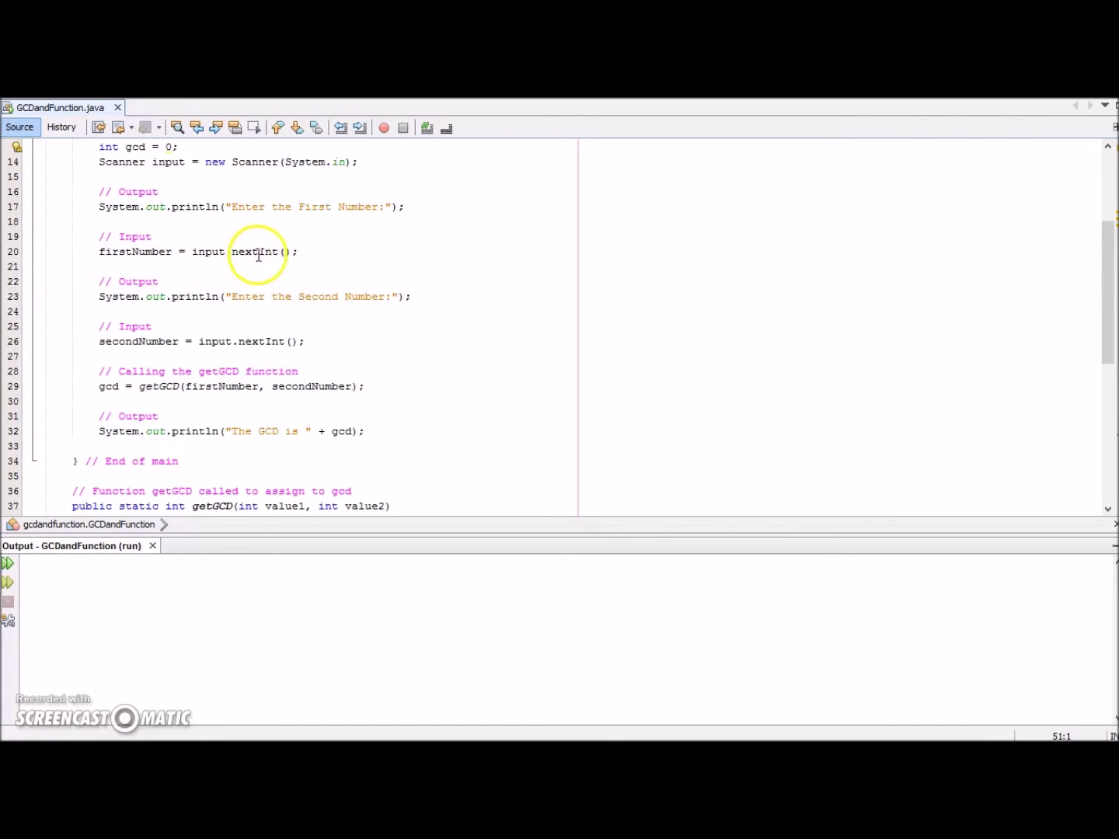
# Step: Run GCDandFunction from the editor with inputs 45 and 5, printing 'The GCD is 5'
pyautogui.click(315, 258)
pyautogui.scroll(-1, 315, 258)
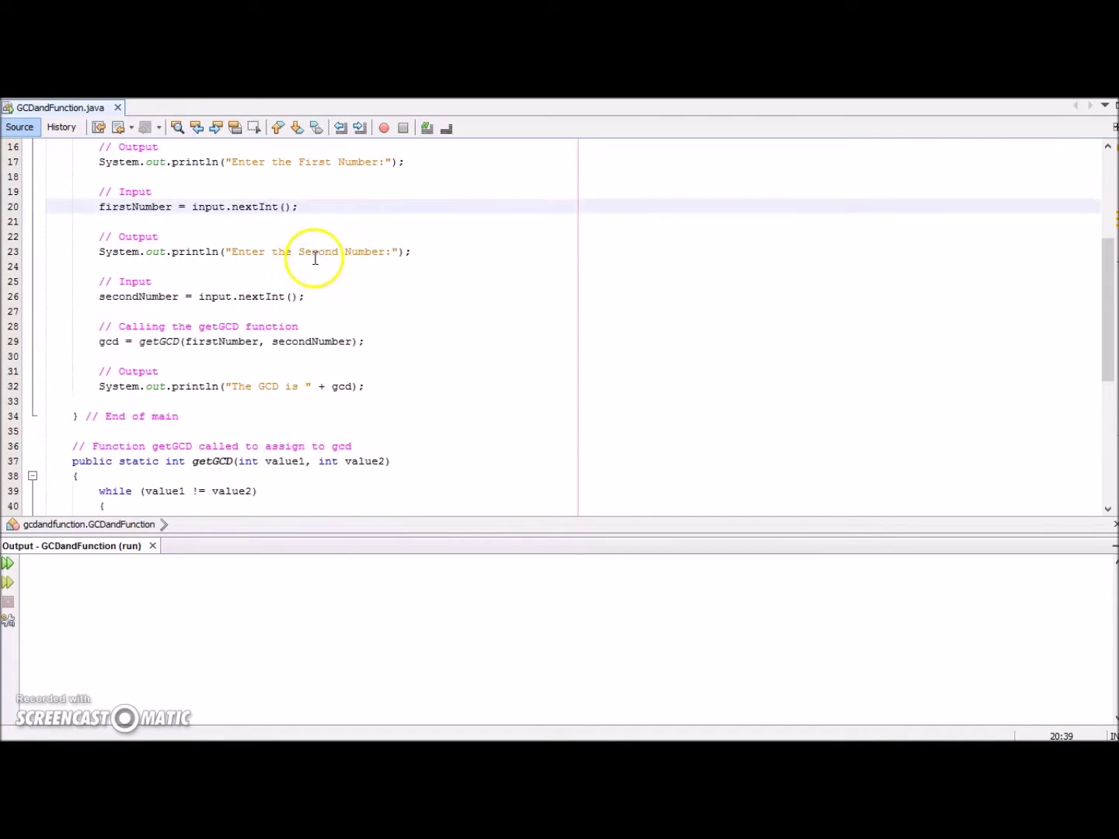
pyautogui.scroll(-1, 96, 280)
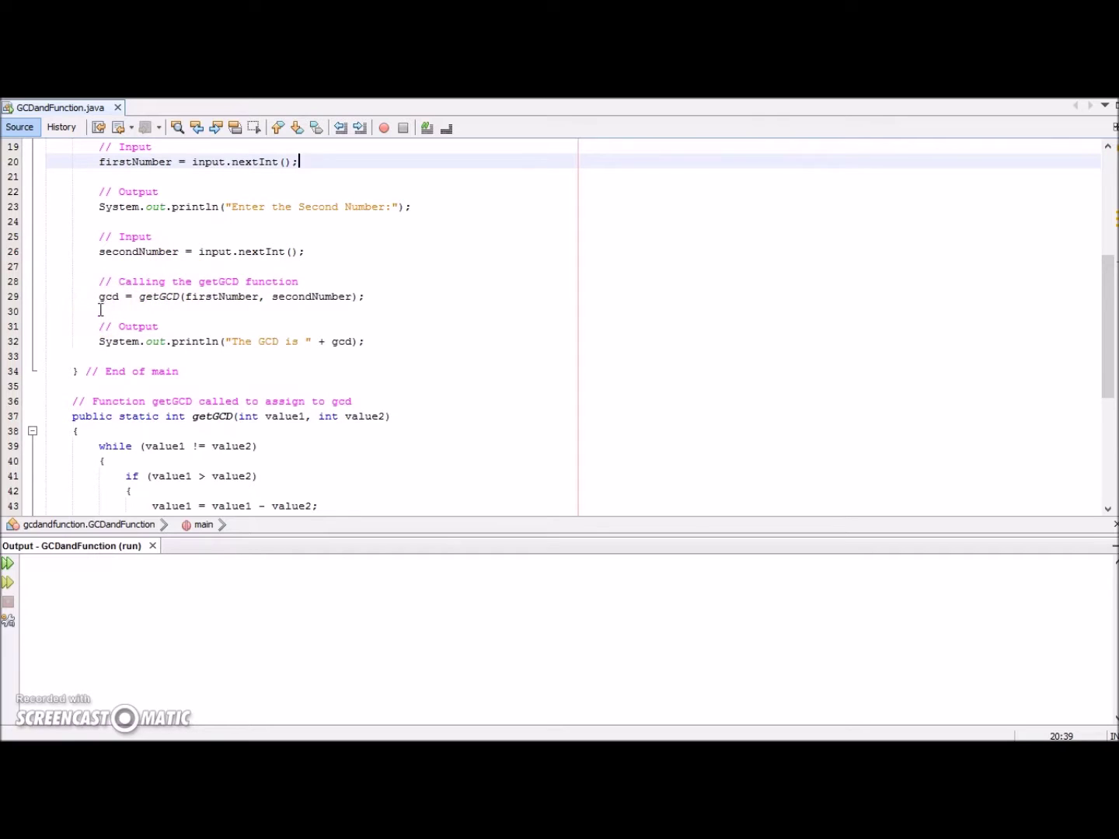
pyautogui.scroll(-1, 82, 309)
pyautogui.scroll(-1, 81, 309)
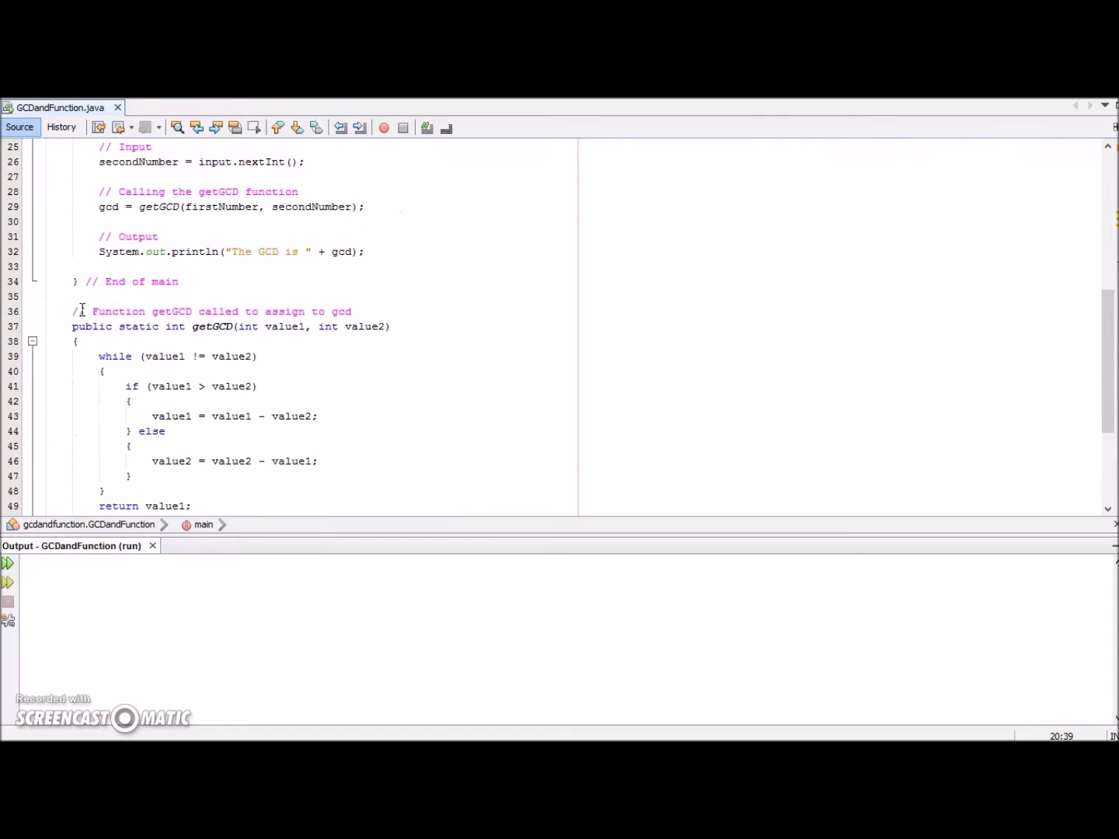
pyautogui.scroll(-1, 82, 309)
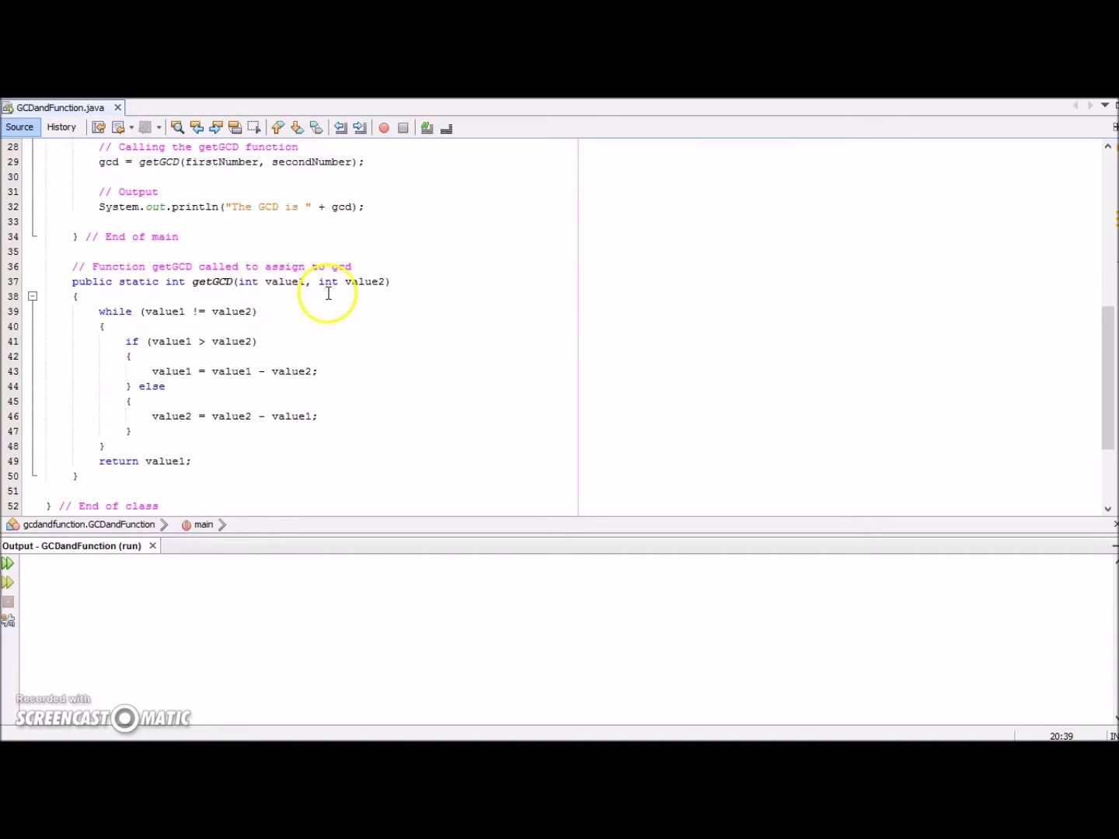
pyautogui.scroll(-1, 332, 319)
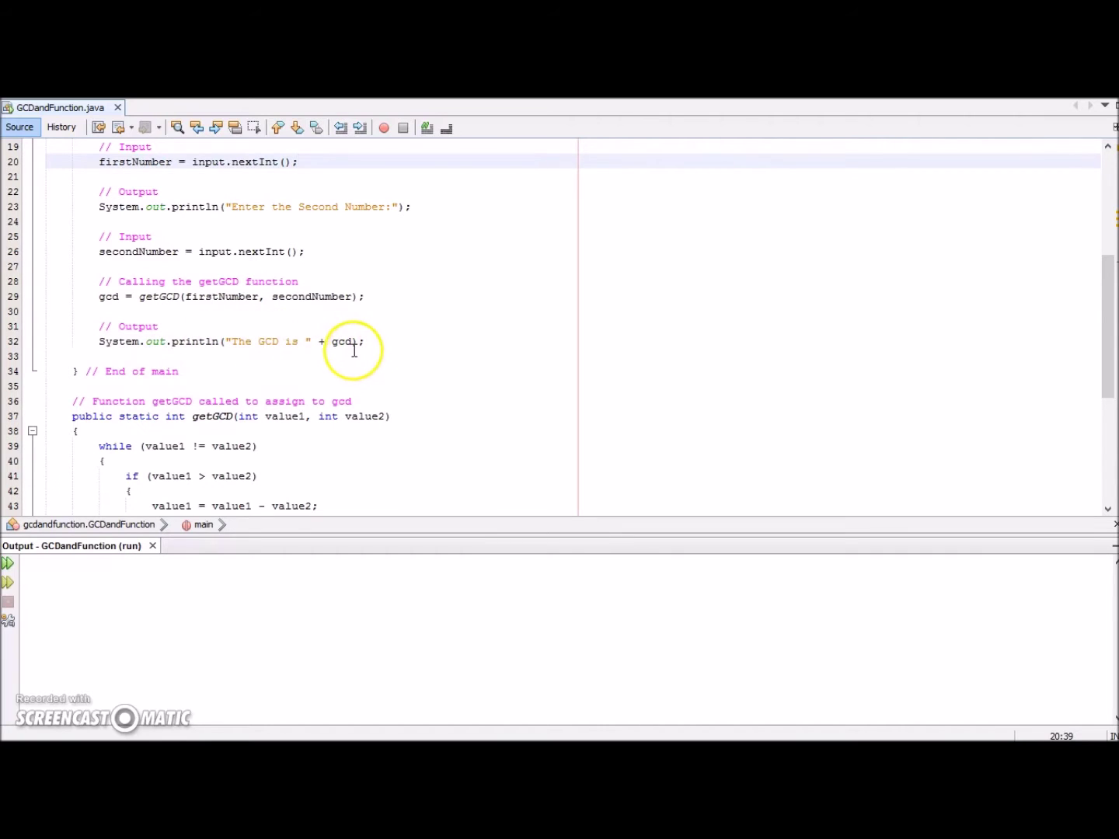
pyautogui.scroll(-1, 353, 350)
pyautogui.scroll(-1, 350, 353)
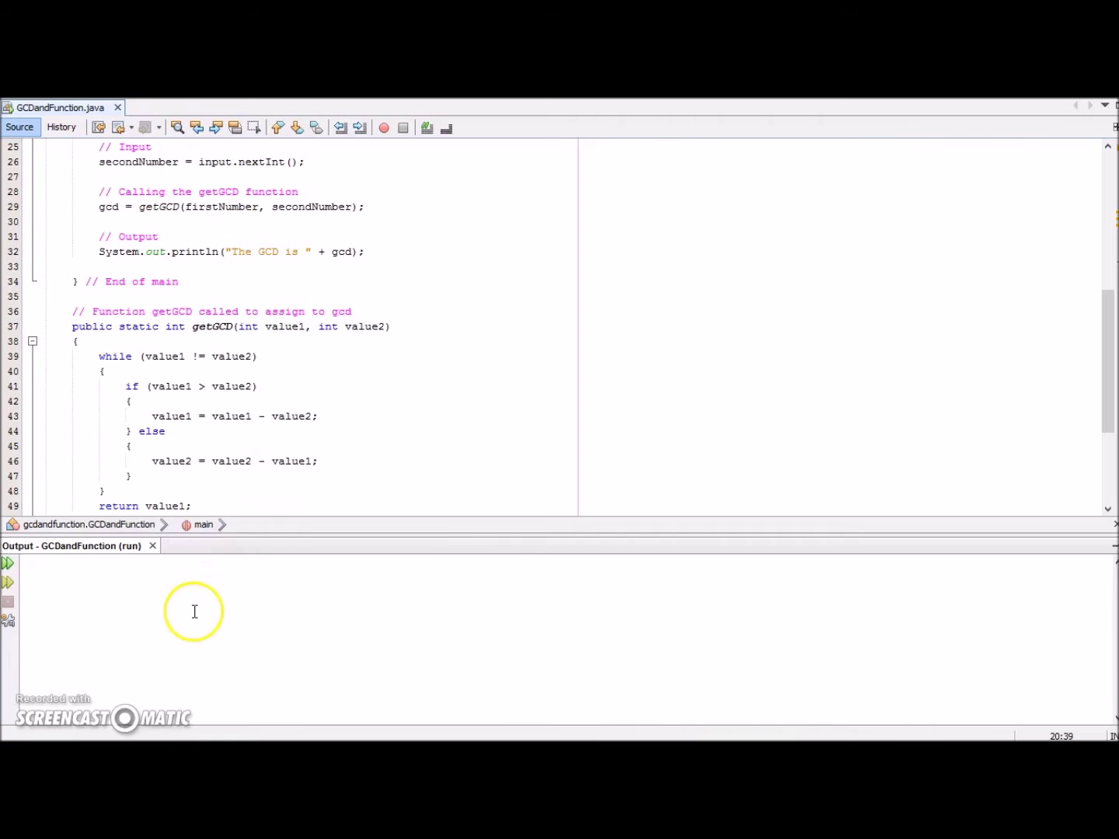
pyautogui.rightClick(335, 371)
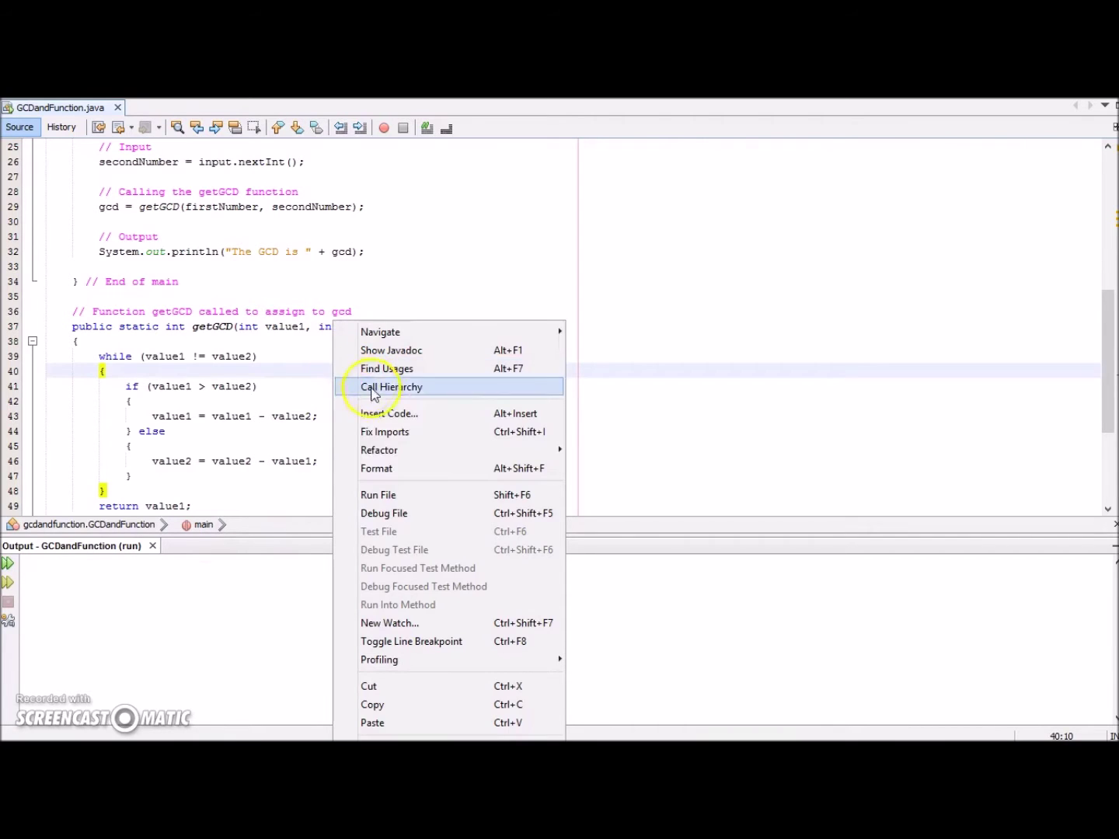
pyautogui.click(369, 498)
pyautogui.click(113, 600)
pyautogui.write('5')
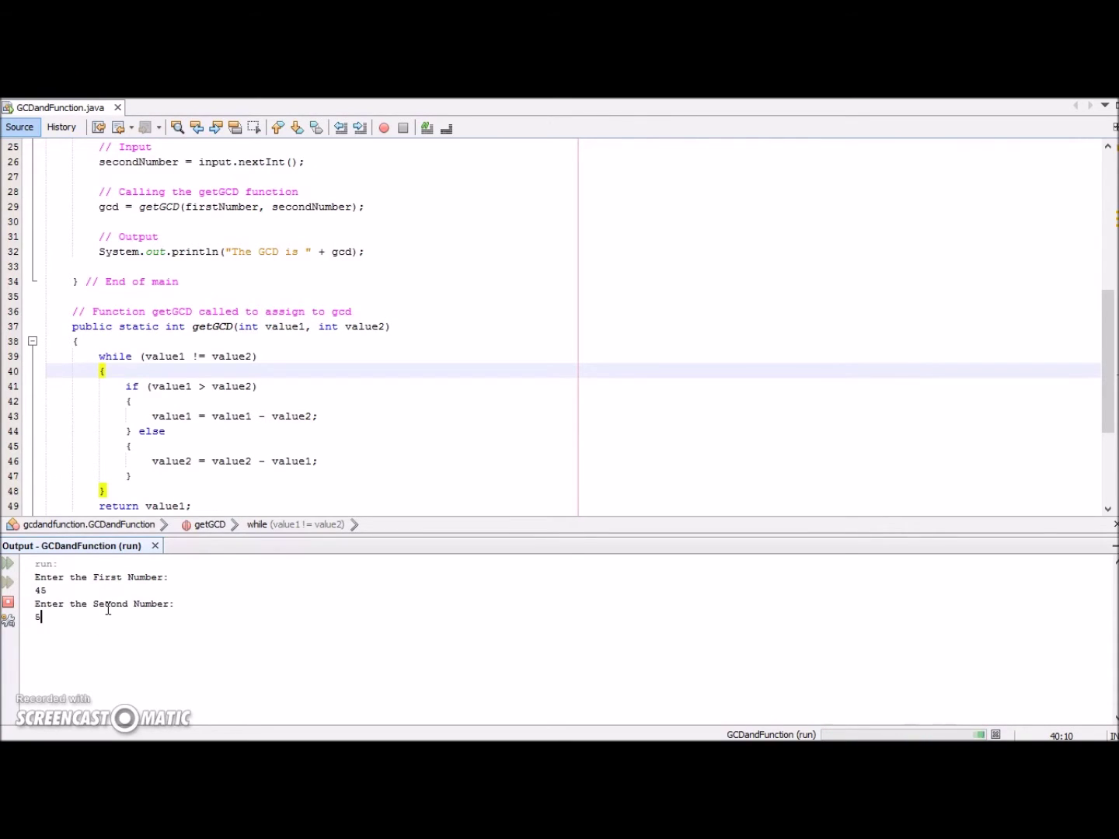
pyautogui.press('Return')
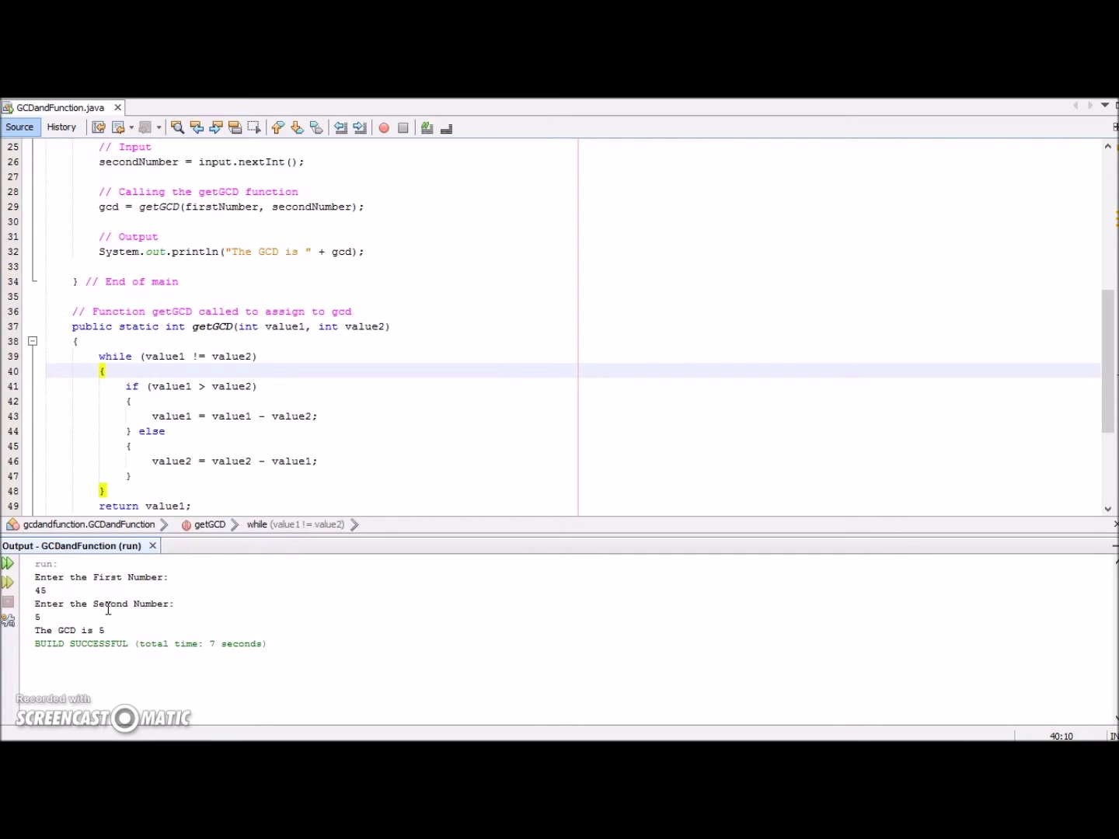
# Step: Run GCDandFunction a second time with inputs 7 and 3, printing 'The GCD is 1'
pyautogui.rightClick(375, 401)
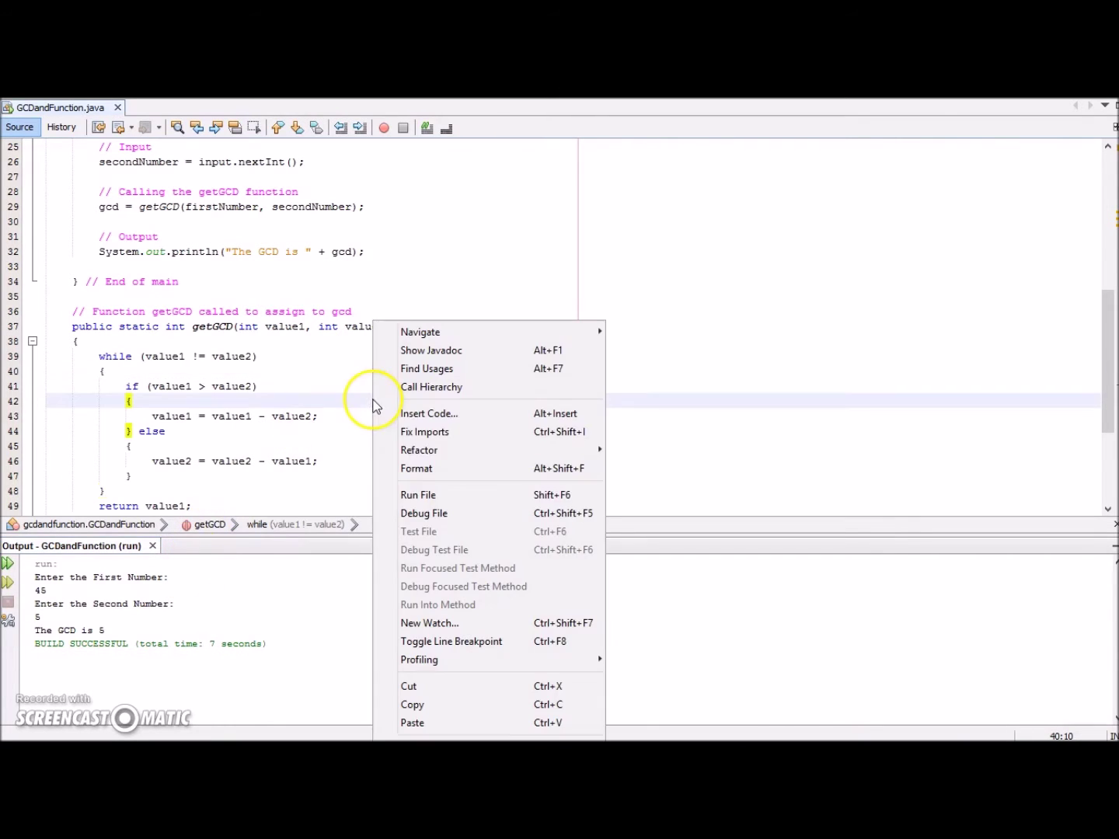
pyautogui.click(451, 496)
pyautogui.write('3')
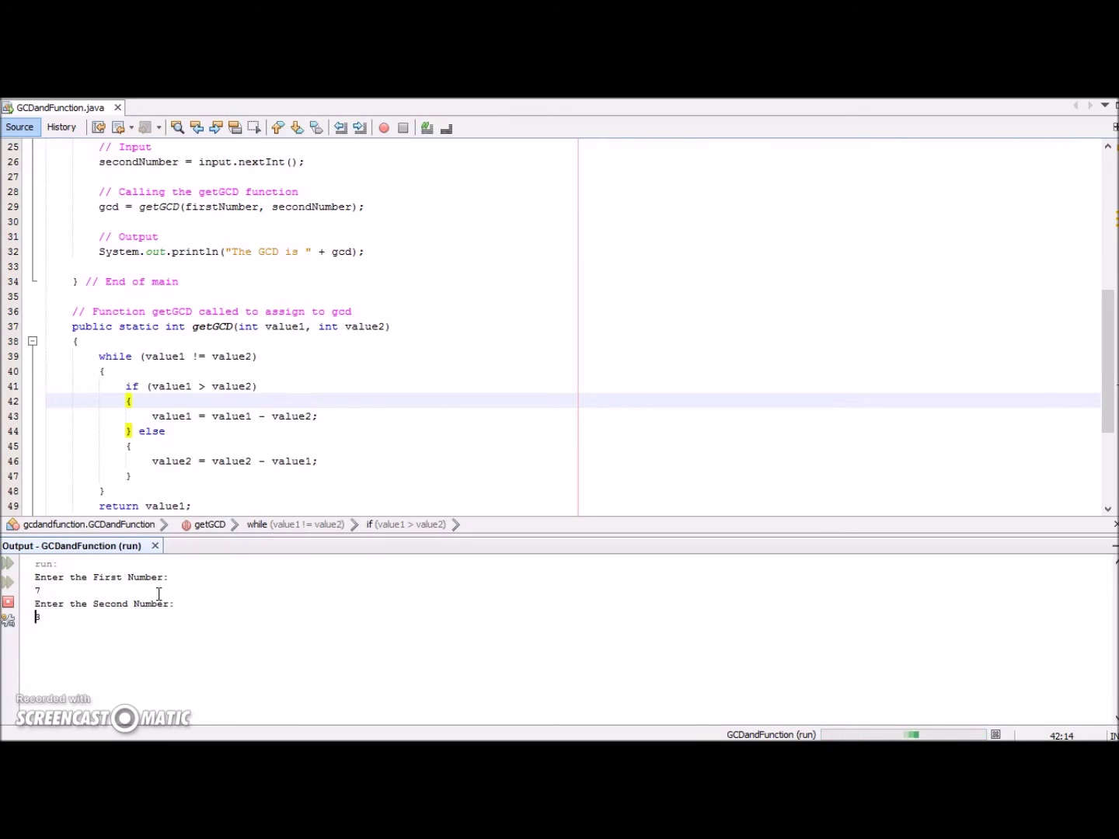
pyautogui.press('Return')
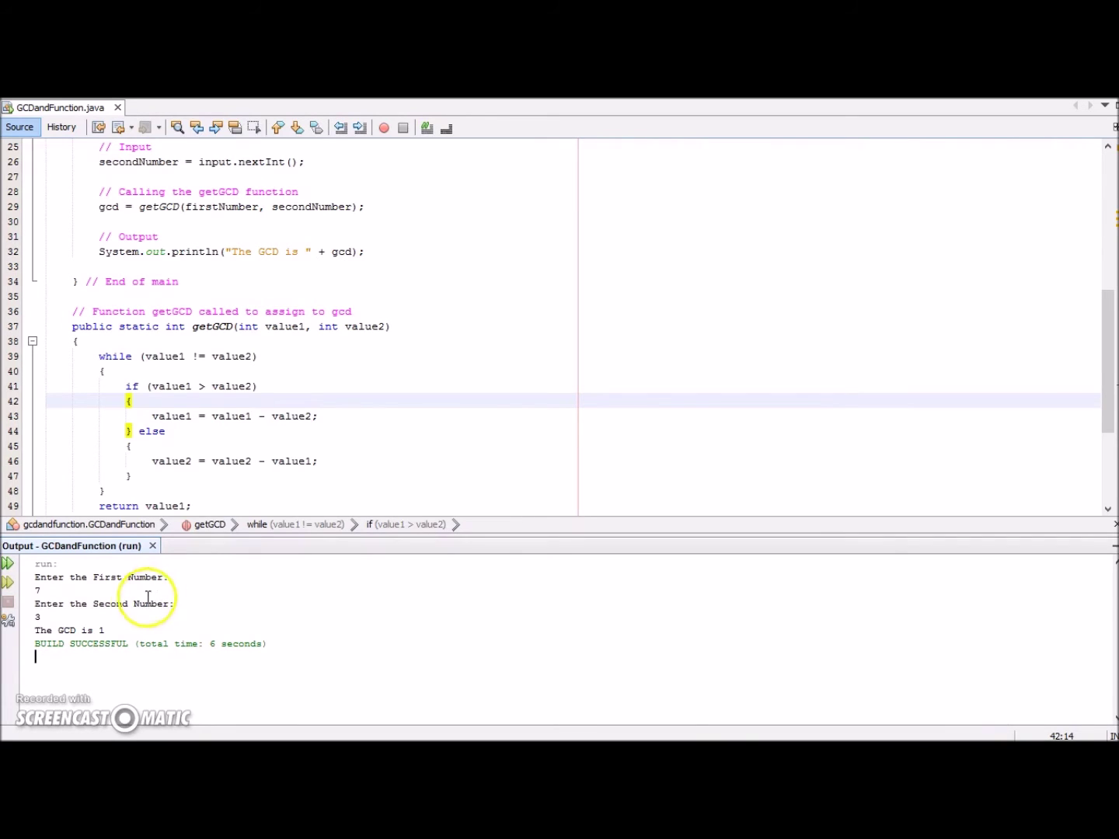